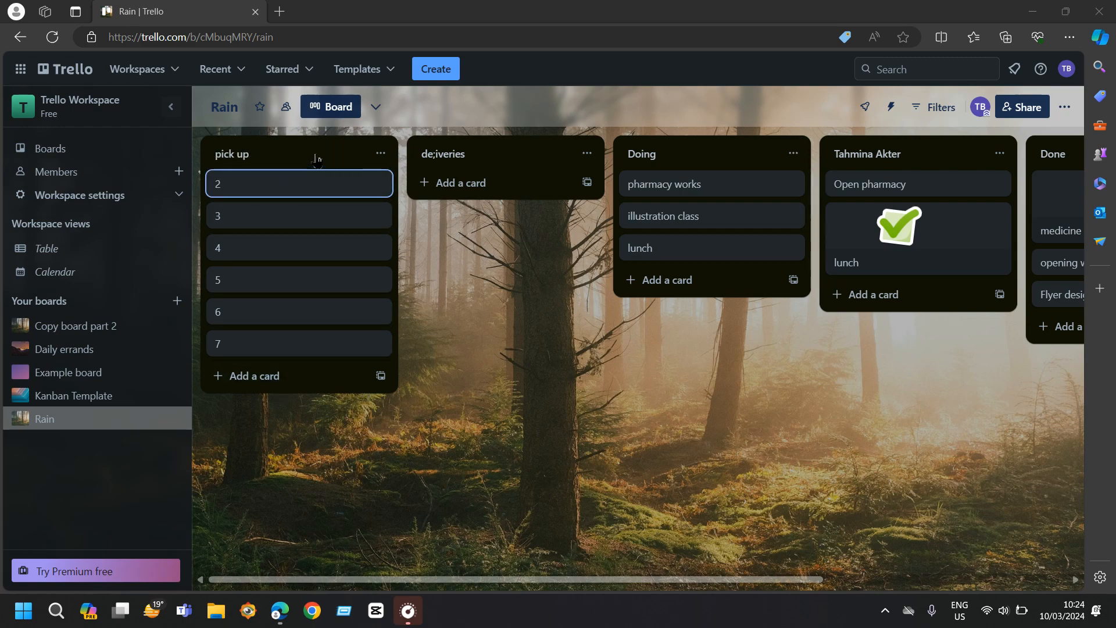
Archive the "pick up" list on the Rain board and restore it from the board's archived lists
{"action": "left_click", "coordinate": [381, 154]}
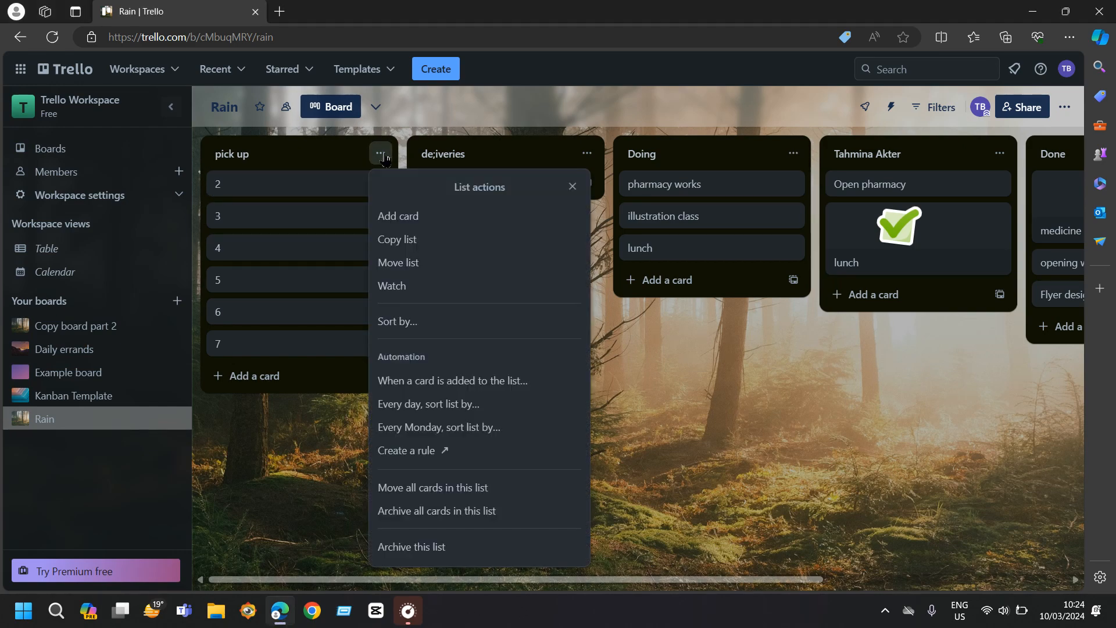
{"action": "left_click", "coordinate": [440, 559]}
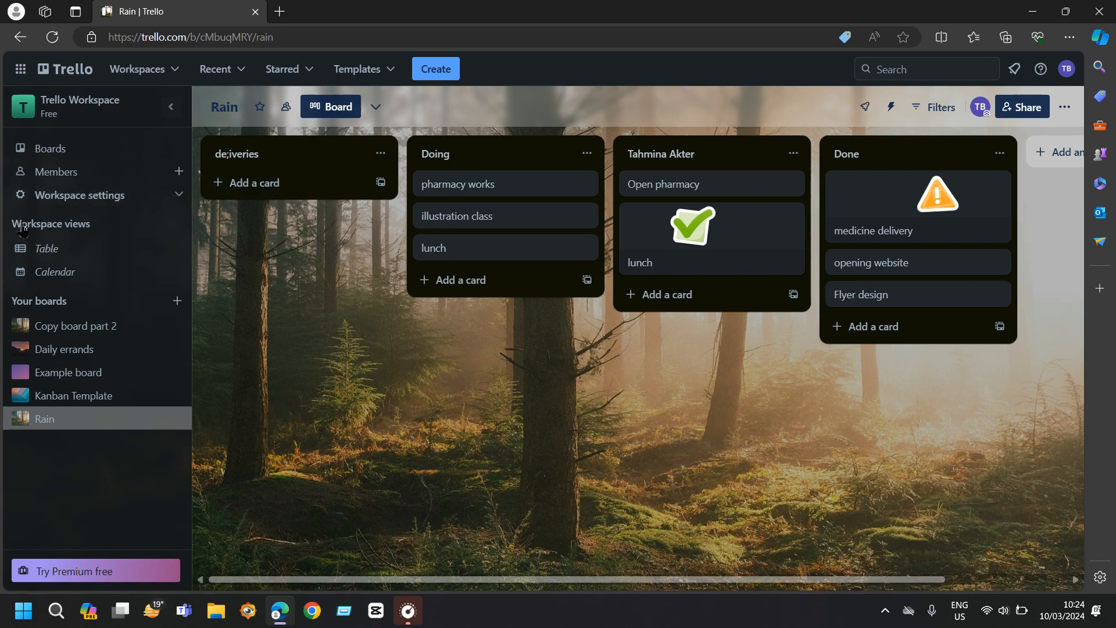
{"action": "left_click", "coordinate": [1064, 108]}
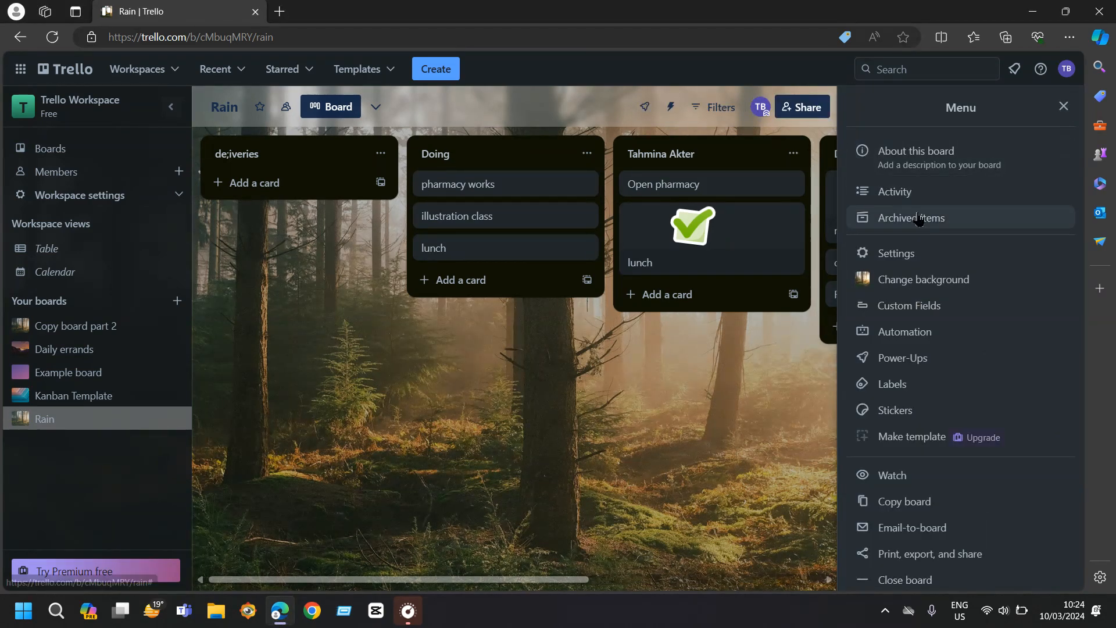
{"action": "left_click", "coordinate": [921, 217]}
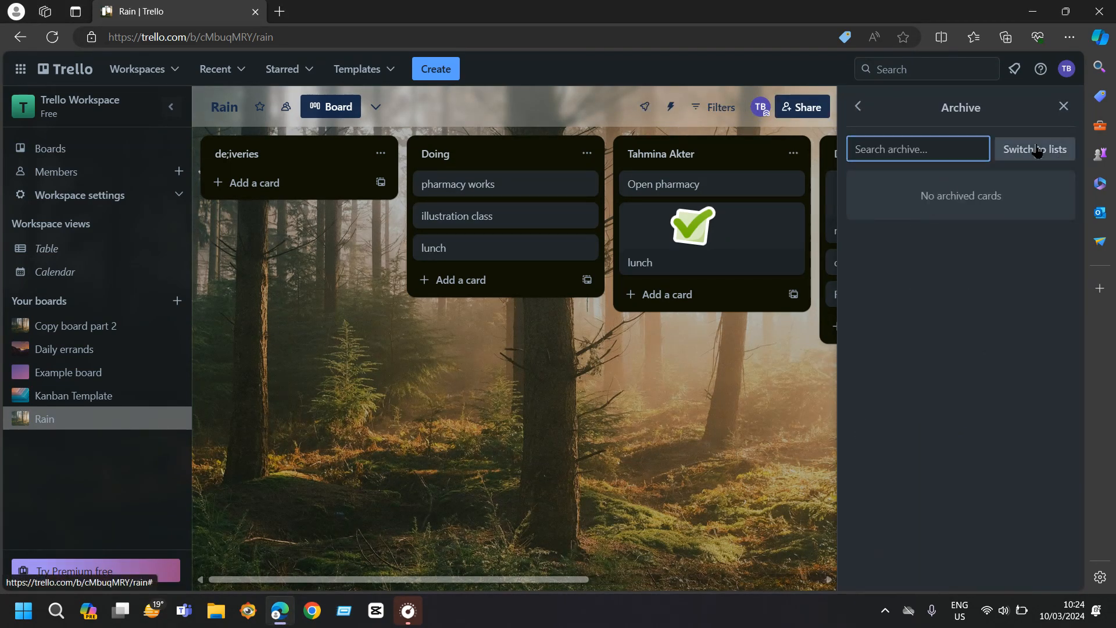
{"action": "left_click", "coordinate": [1037, 149]}
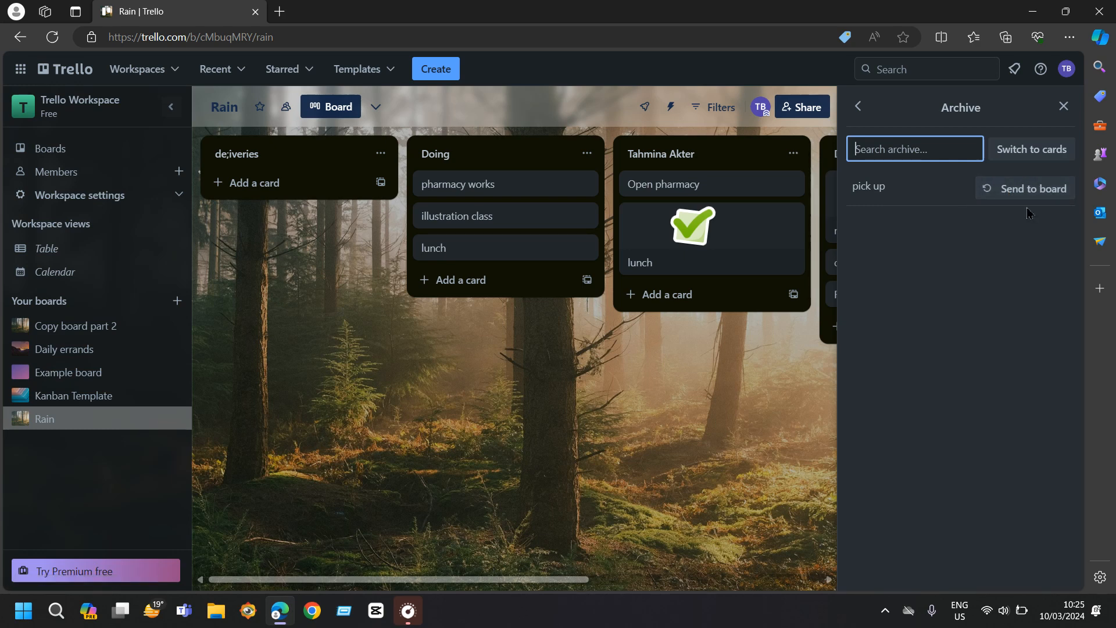
{"action": "left_click", "coordinate": [1038, 194]}
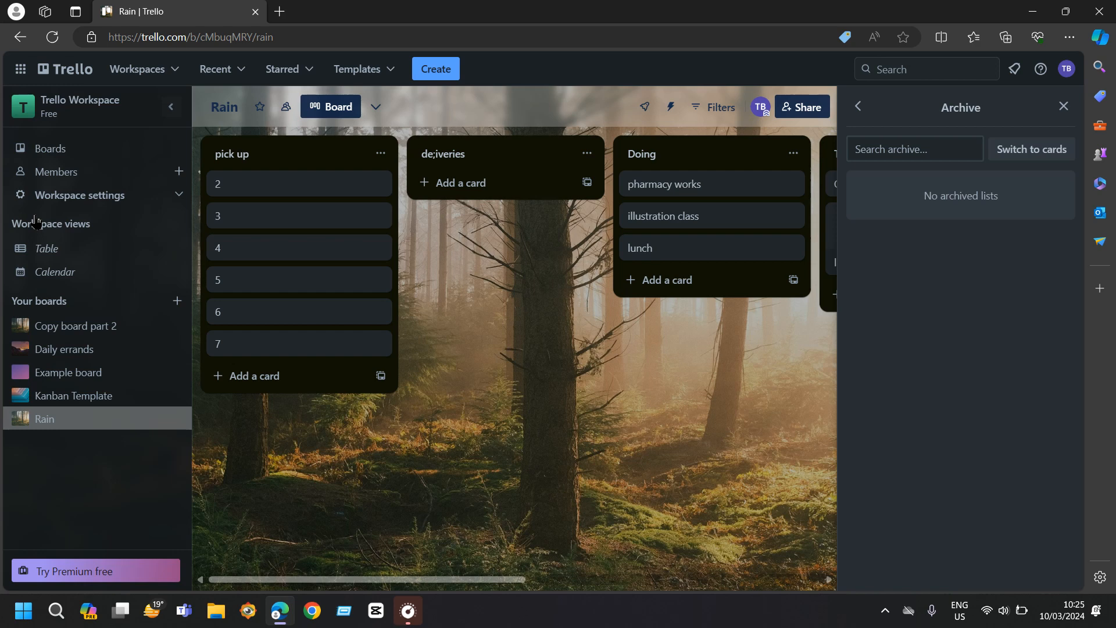
{"action": "left_click", "coordinate": [1063, 106]}
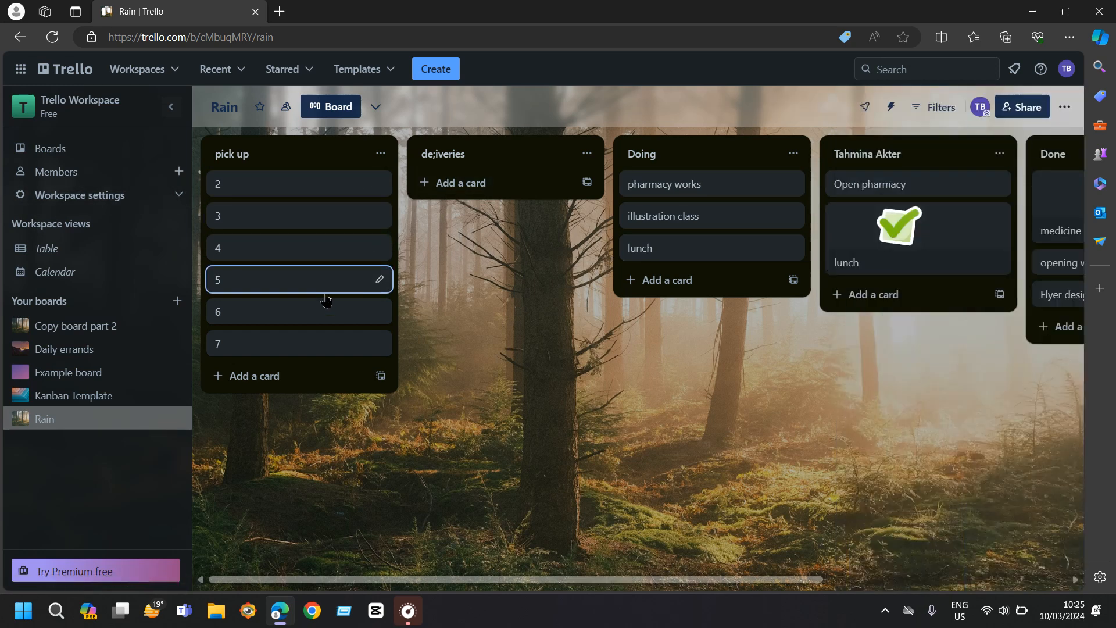
Archive card "2" from the "pick up" list and send it back to the board from the archived cards
{"action": "left_click", "coordinate": [380, 184]}
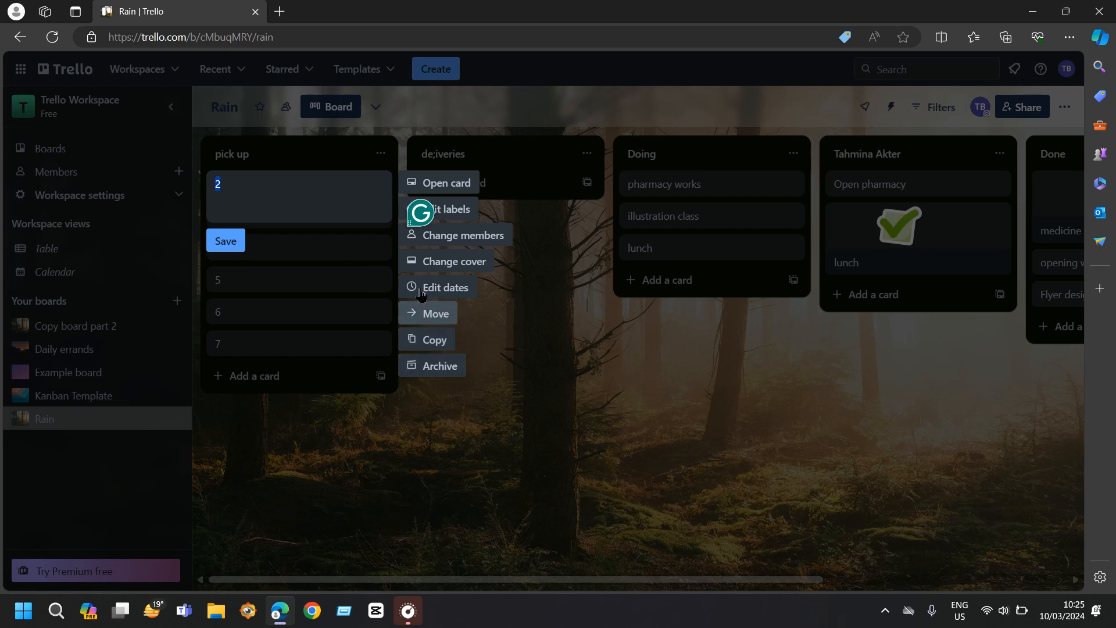
{"action": "left_click", "coordinate": [427, 367]}
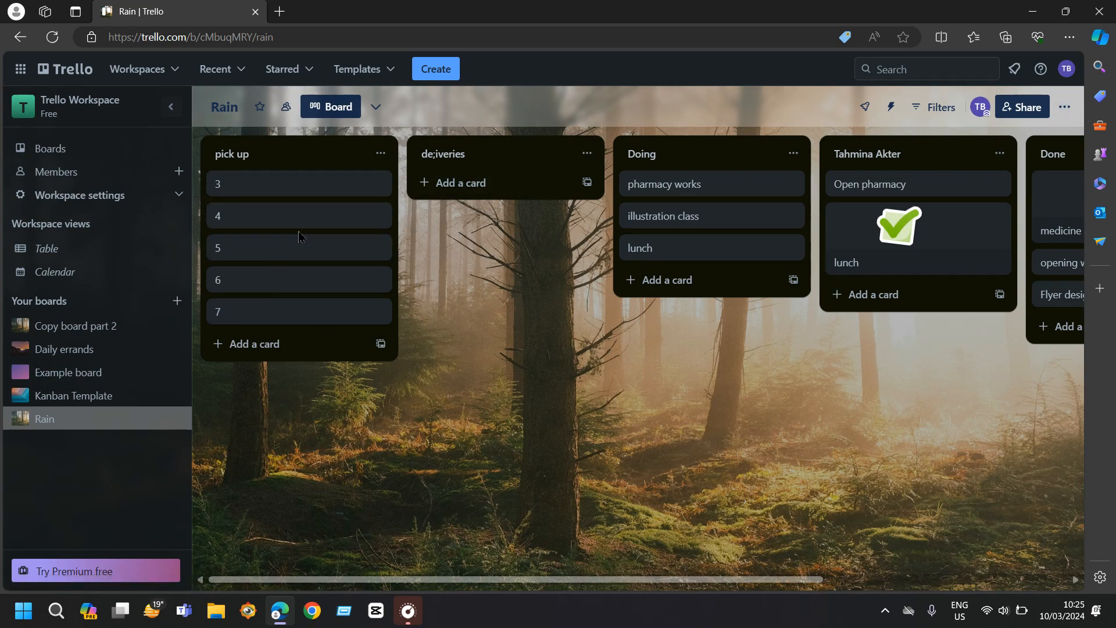
{"action": "left_click", "coordinate": [1064, 107]}
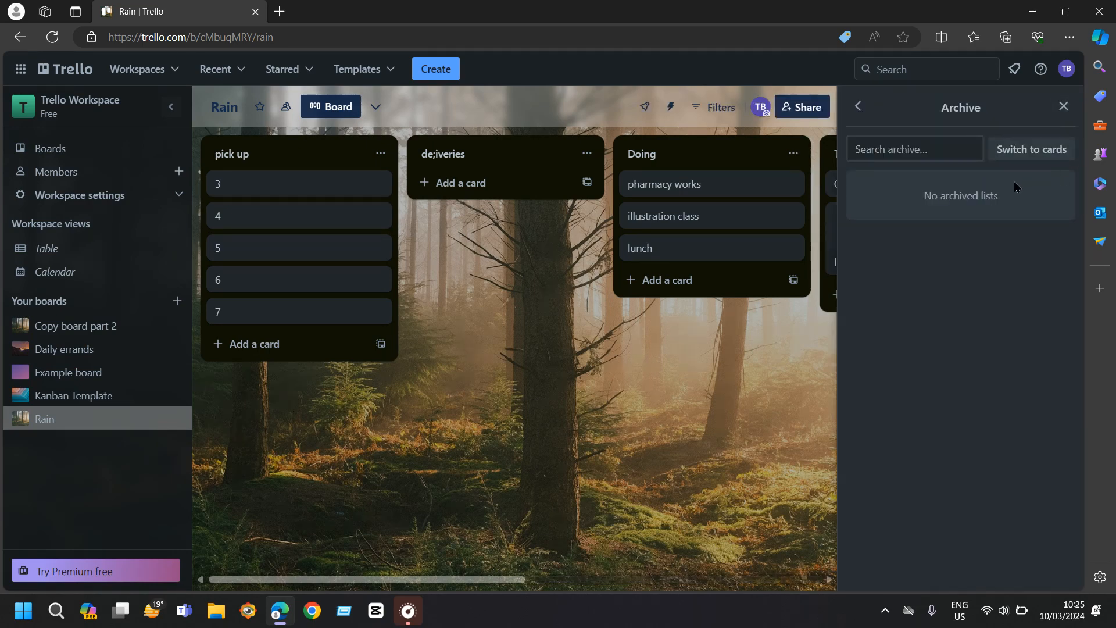
{"action": "left_click", "coordinate": [1017, 150]}
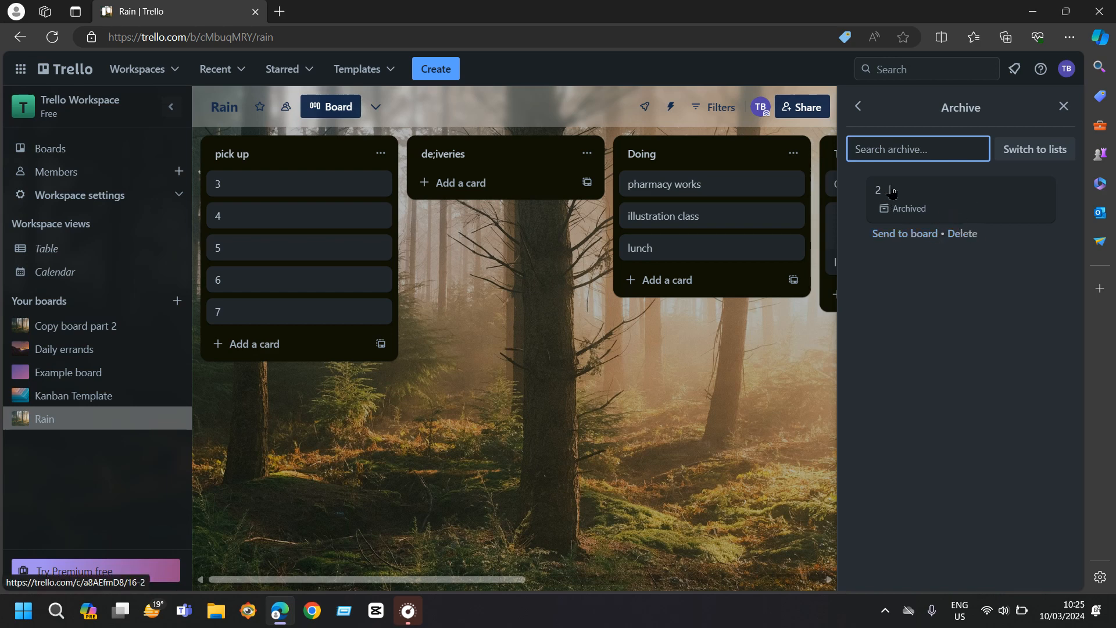
{"action": "left_click", "coordinate": [900, 237]}
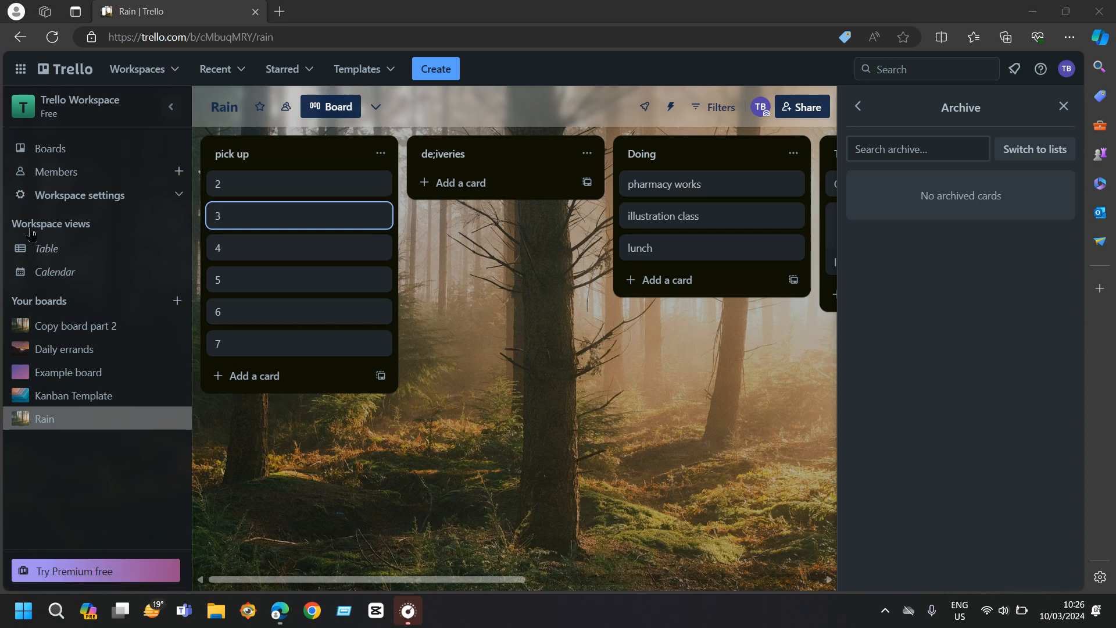
{"action": "left_click", "coordinate": [1063, 106]}
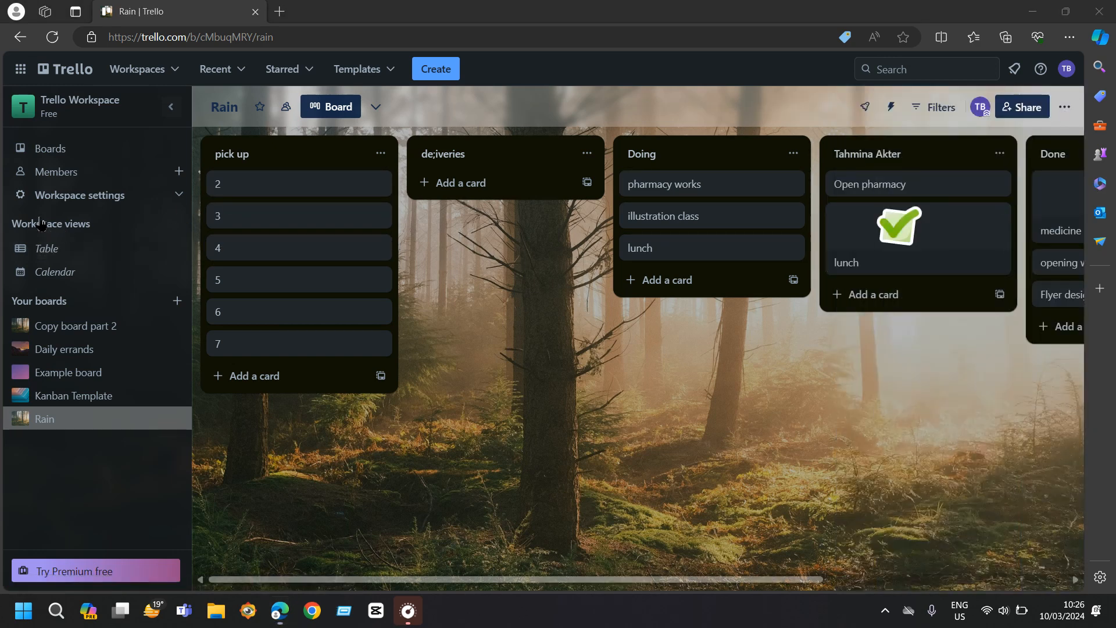
Open card "2" in the "pick up" list, archive it and permanently delete it
{"action": "left_click", "coordinate": [379, 184]}
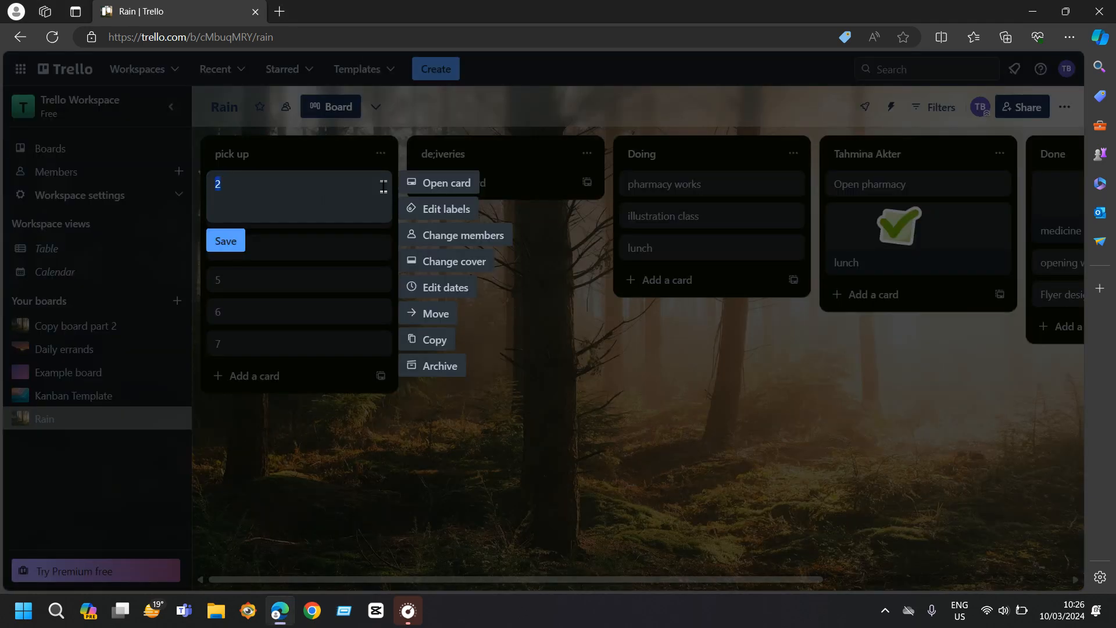
{"action": "left_click", "coordinate": [419, 187]}
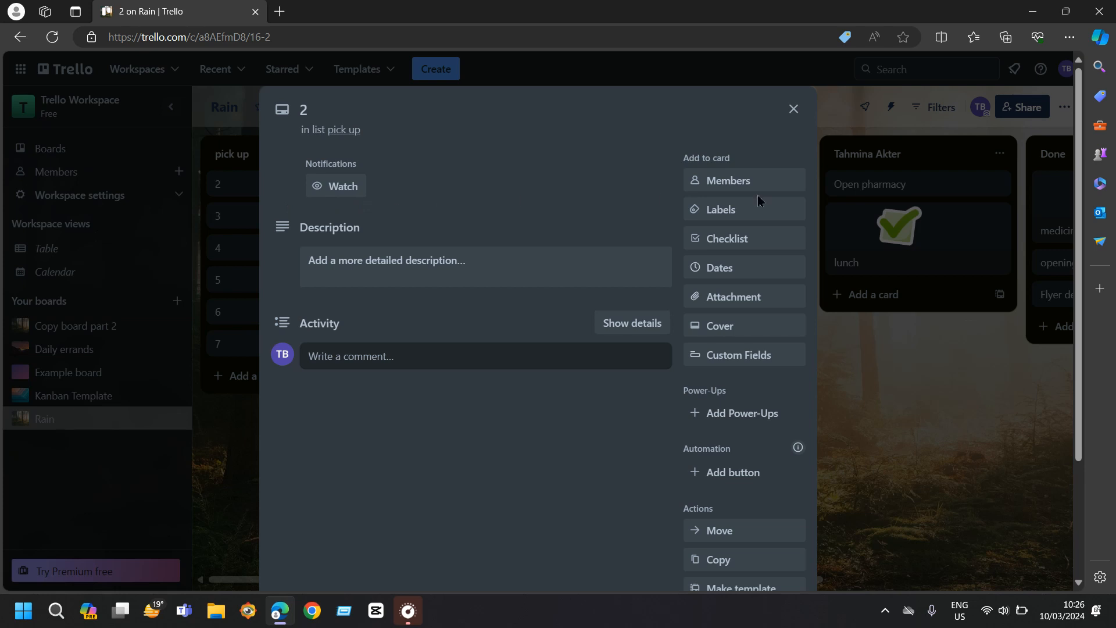
{"action": "scroll", "coordinate": [744, 232], "scroll_direction": "down", "scroll_amount": 3}
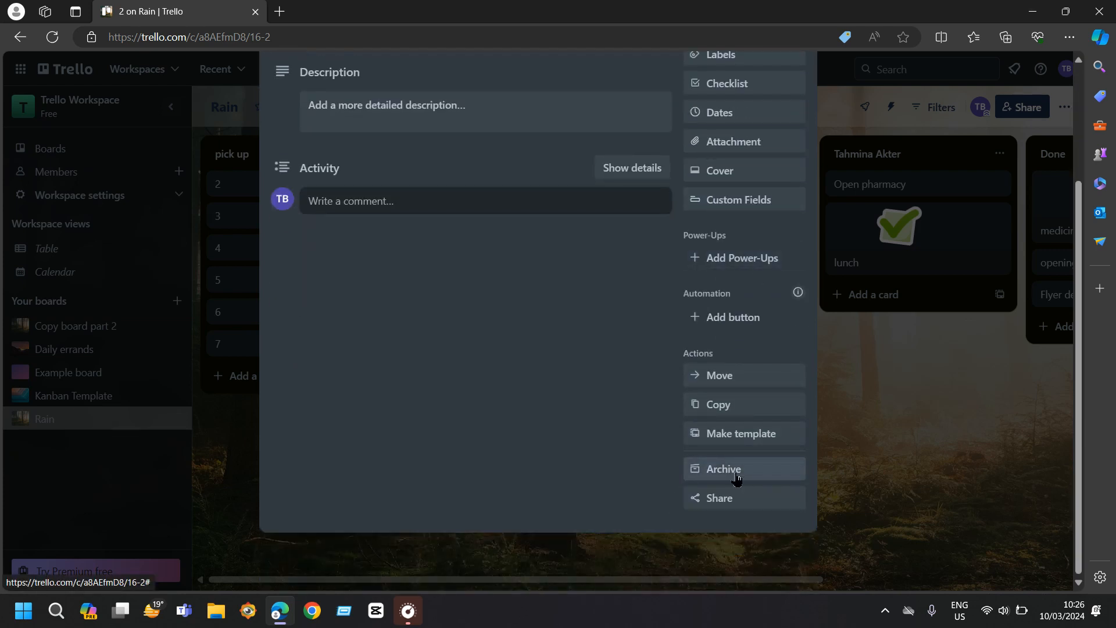
{"action": "left_click", "coordinate": [739, 477]}
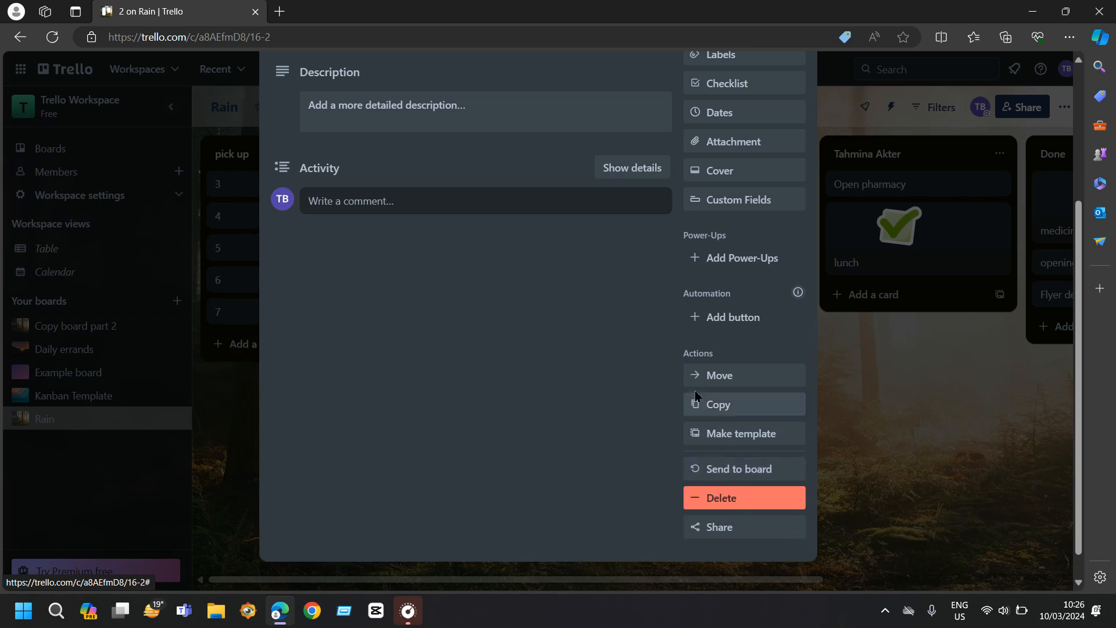
{"action": "scroll", "coordinate": [605, 419], "scroll_direction": "down", "scroll_amount": 1}
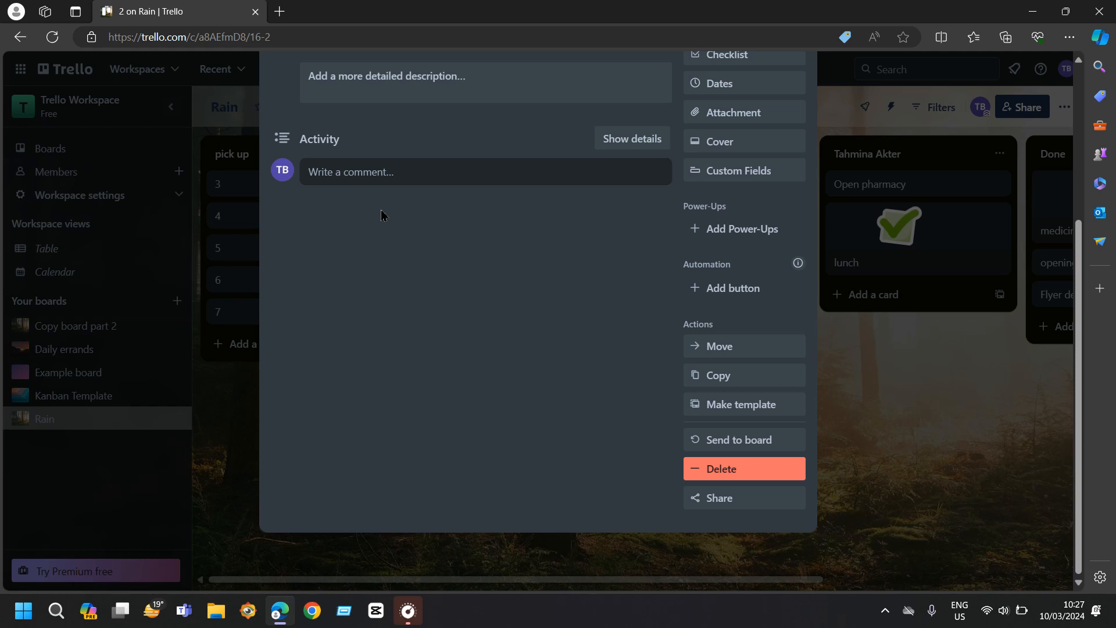
{"action": "left_click", "coordinate": [727, 469]}
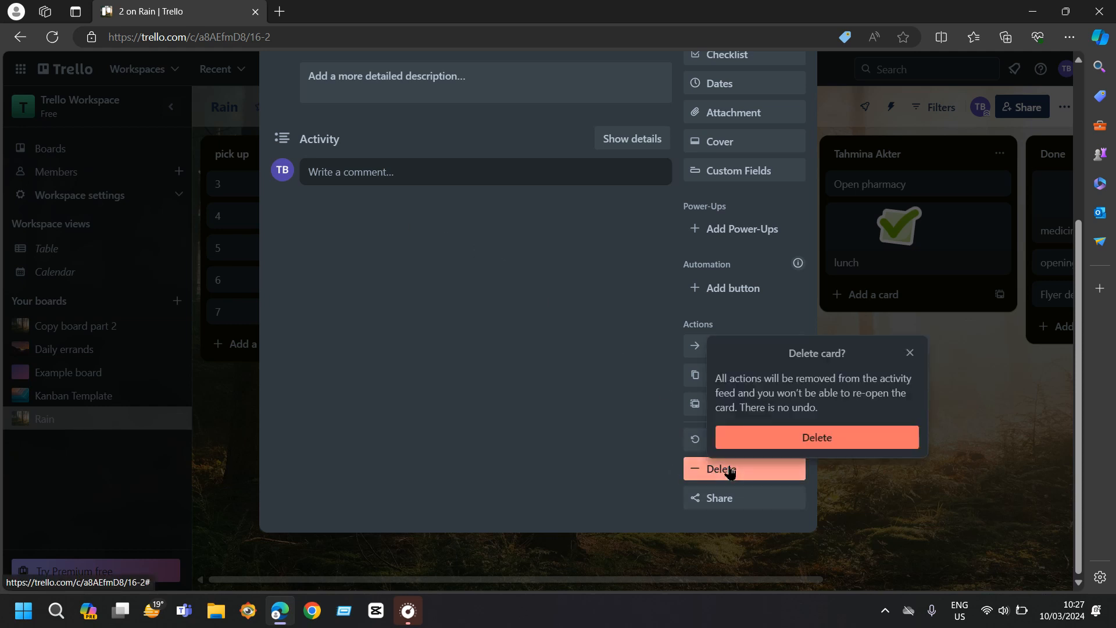
{"action": "left_click_drag", "start_coordinate": [716, 378], "coordinate": [923, 412]}
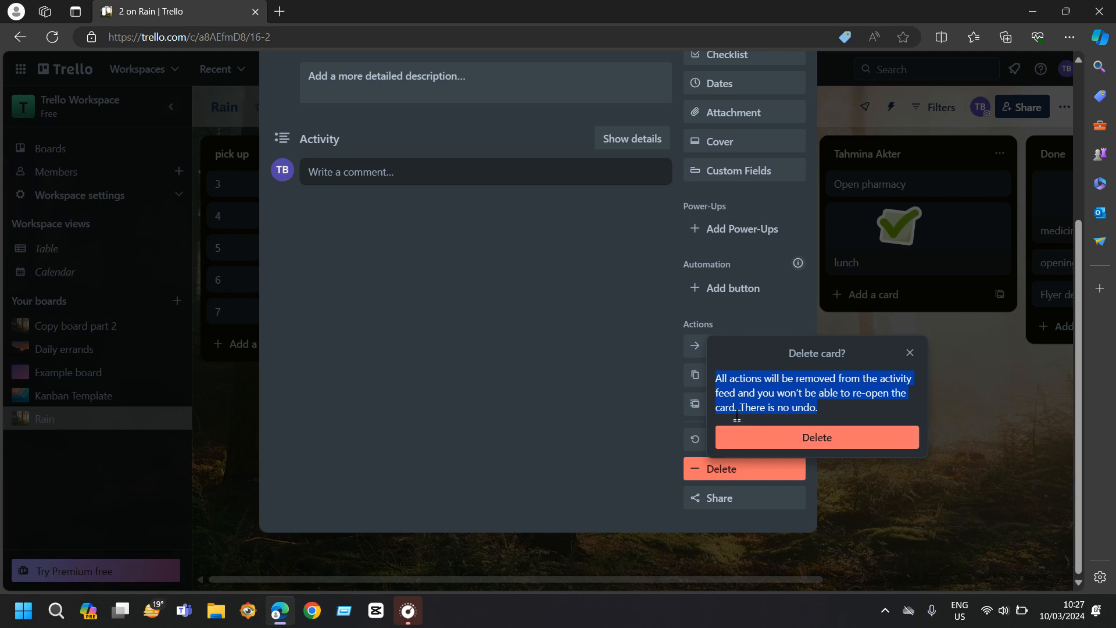
{"action": "left_click", "coordinate": [822, 438]}
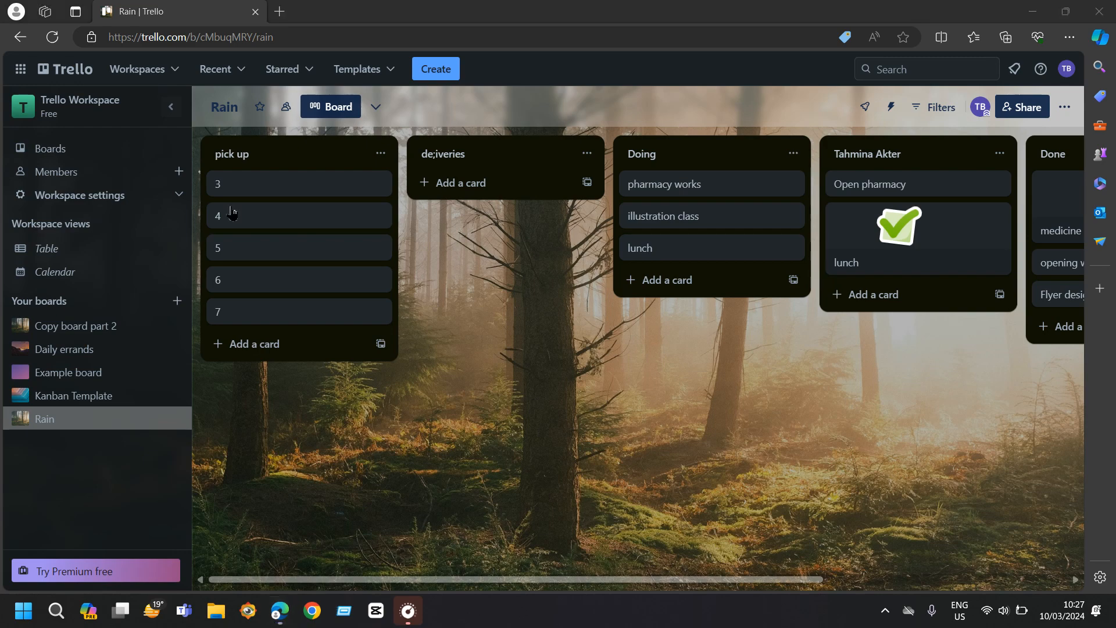
Archive three whole lists: "de;iveries", the list between "Doing" and "Done", and "Done"
{"action": "left_click", "coordinate": [587, 154]}
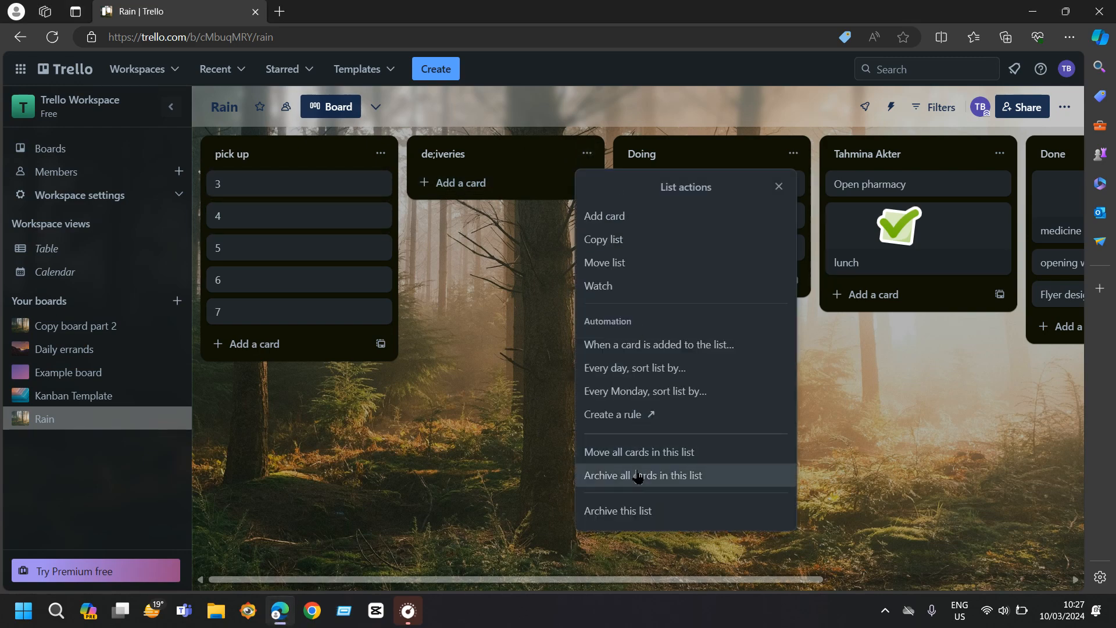
{"action": "left_click", "coordinate": [643, 511]}
{"action": "left_click", "coordinate": [794, 154]}
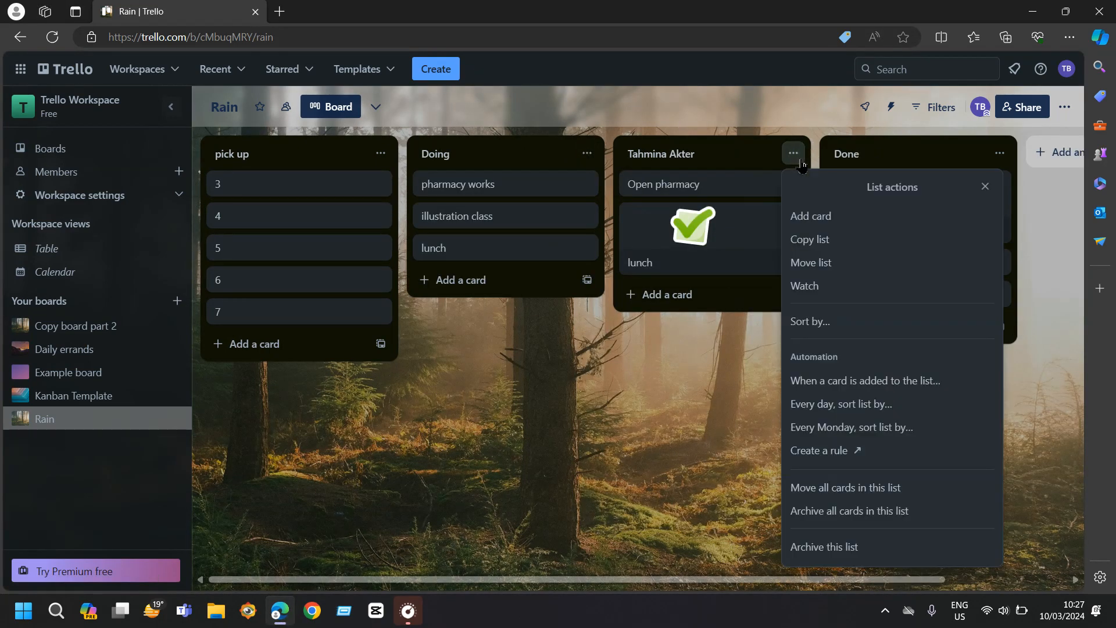
{"action": "left_click", "coordinate": [874, 546]}
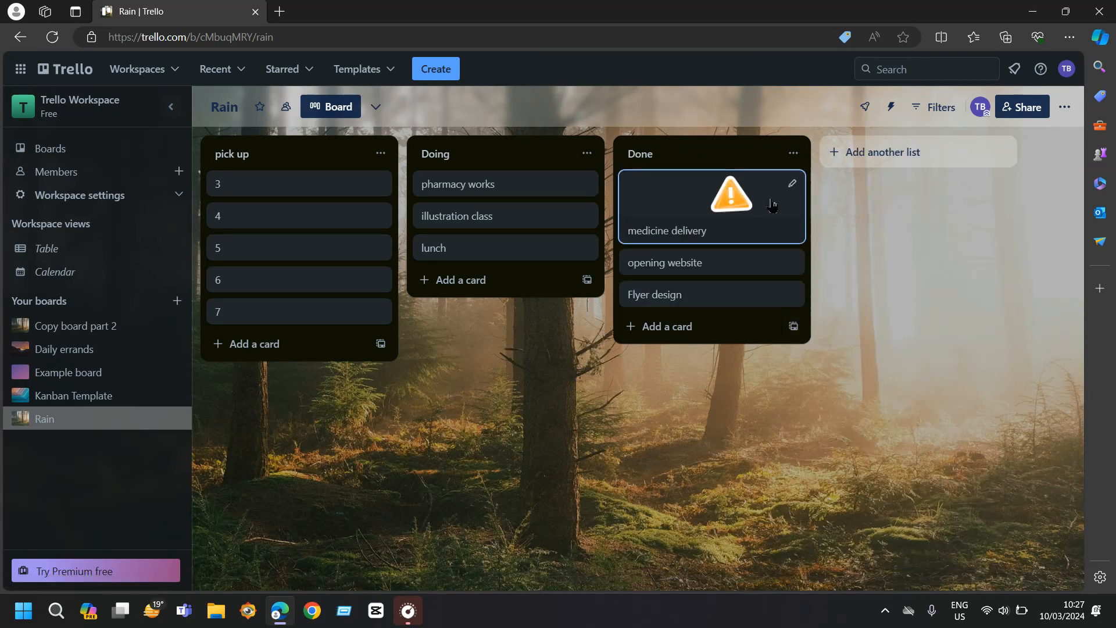
{"action": "left_click", "coordinate": [793, 154]}
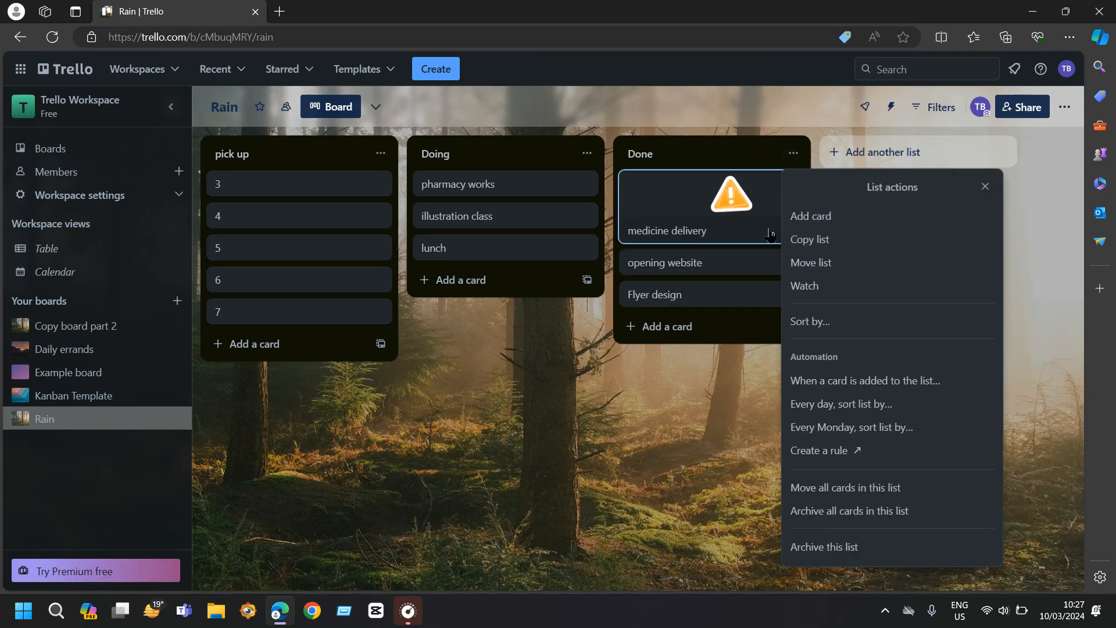
{"action": "left_click", "coordinate": [828, 547]}
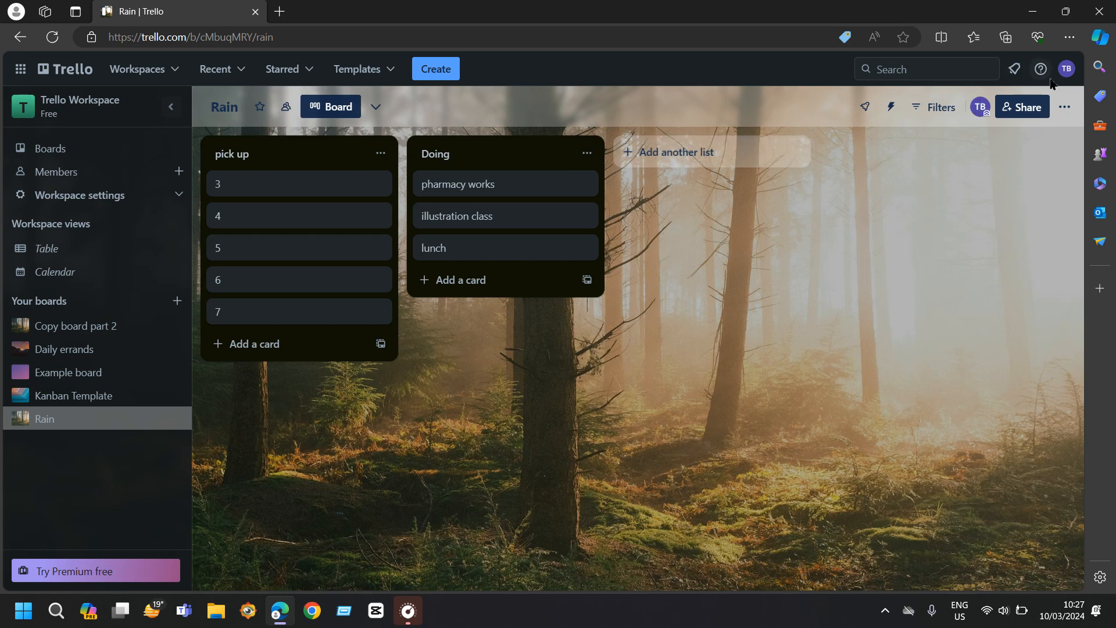
Send all three archived lists back to the board from the archive and check the restored lists
{"action": "left_click", "coordinate": [1064, 107]}
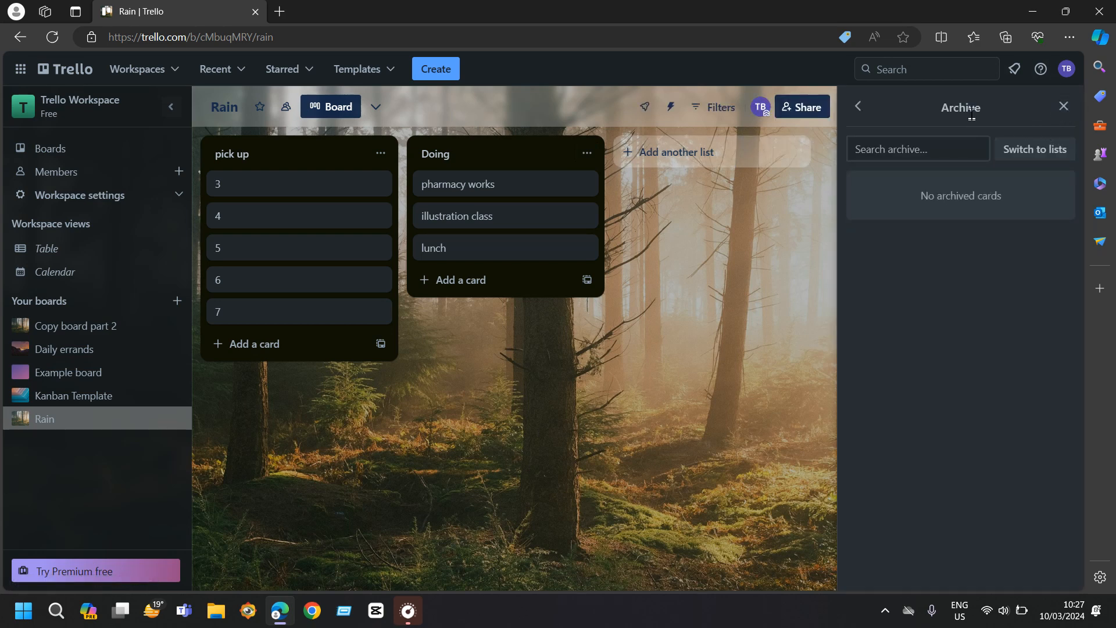
{"action": "left_click", "coordinate": [858, 107]}
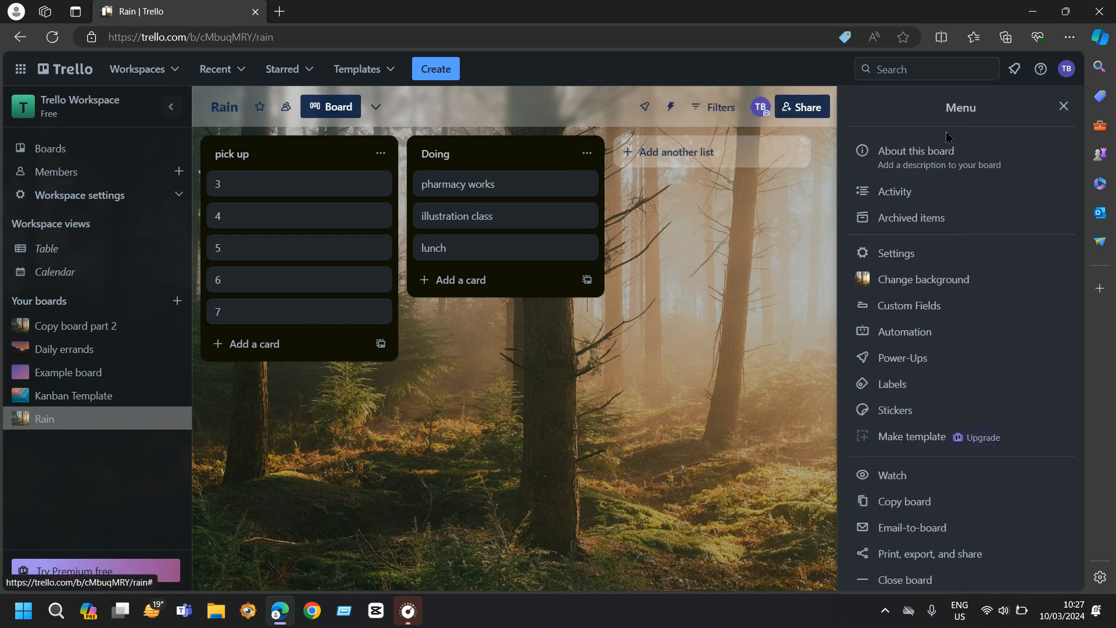
{"action": "left_click", "coordinate": [937, 219]}
{"action": "left_click", "coordinate": [1053, 152]}
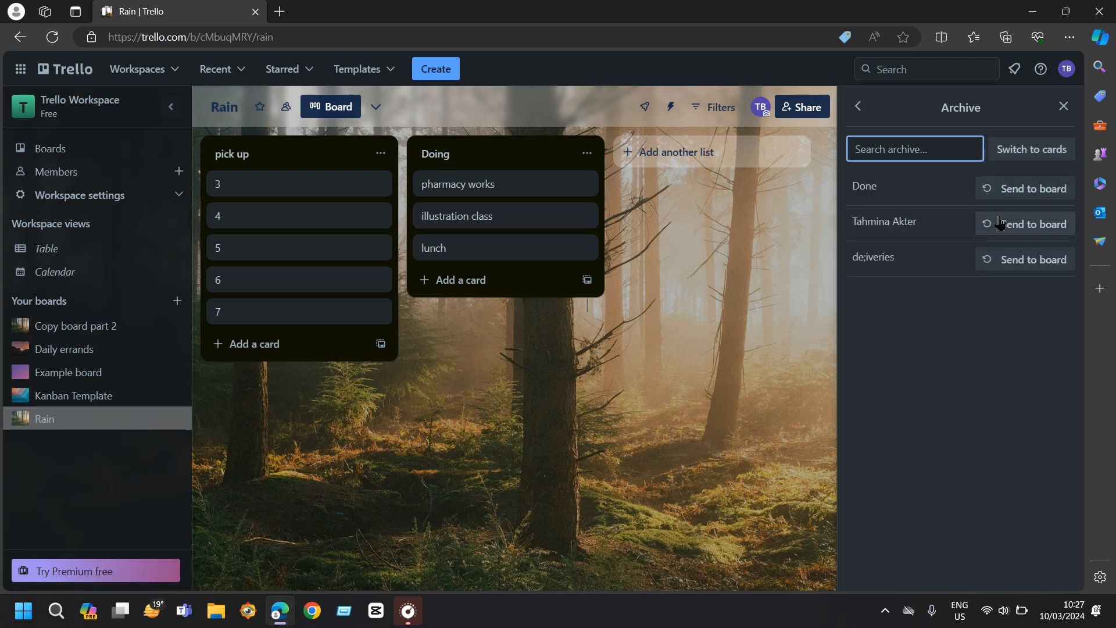
{"action": "left_click", "coordinate": [1023, 188]}
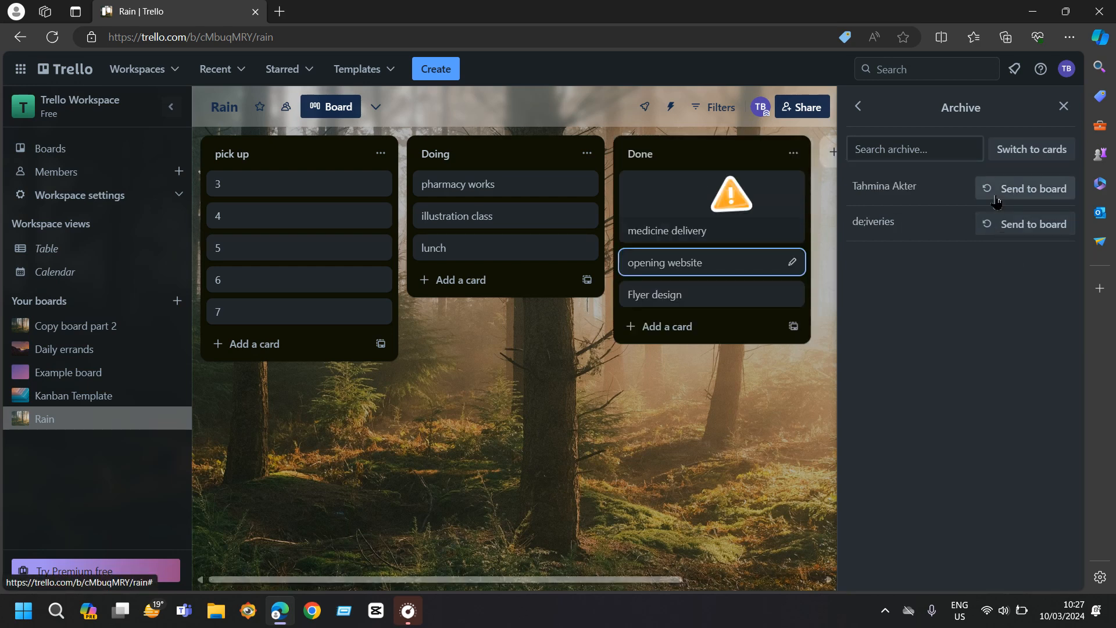
{"action": "left_click", "coordinate": [1014, 188]}
{"action": "left_click", "coordinate": [1014, 188]}
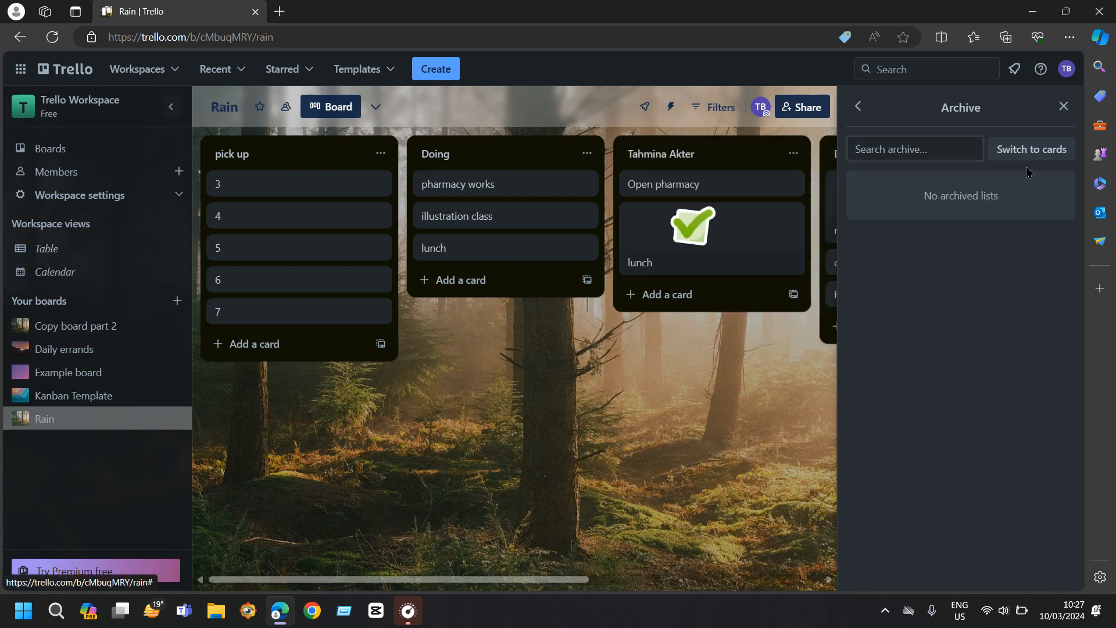
{"action": "left_click", "coordinate": [1064, 106]}
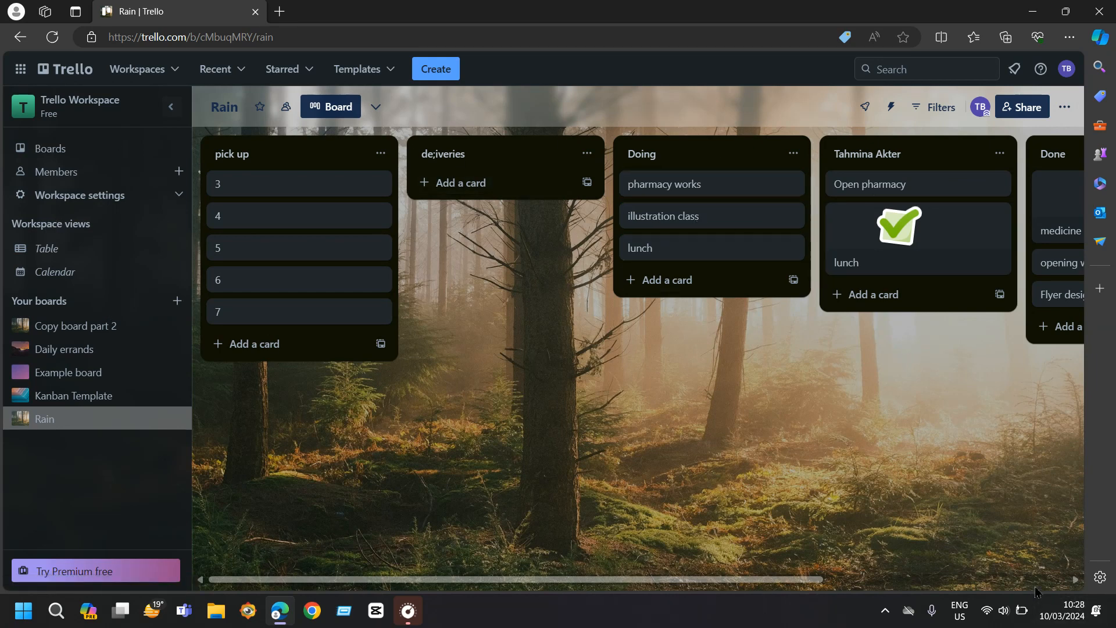
{"action": "scroll", "coordinate": [1078, 587], "scroll_direction": "right", "scroll_amount": 6}
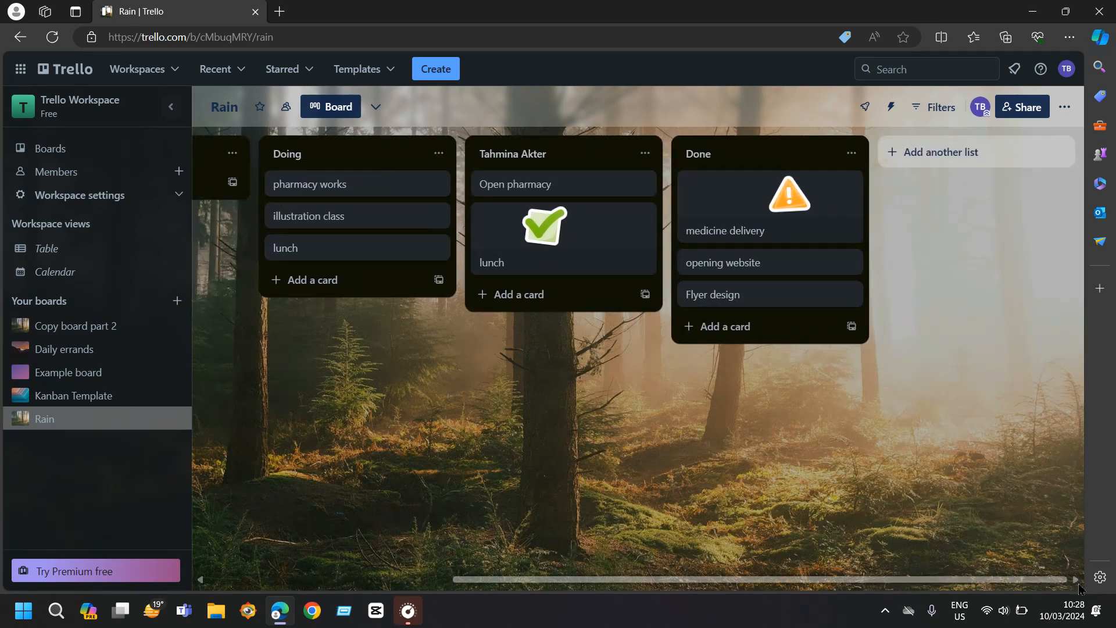